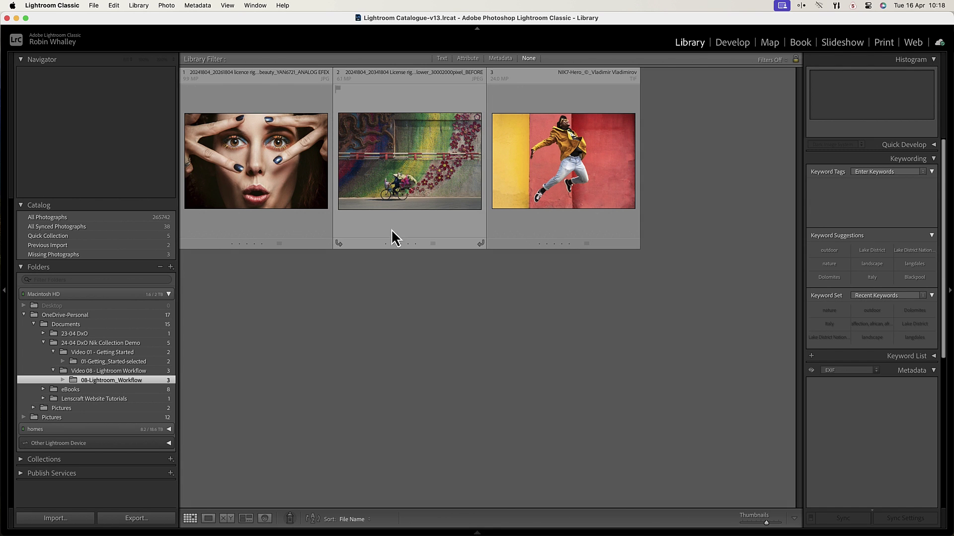
- Select the bike-mural photo in the Library grid and look through the Photo menu
left_click(397, 186)
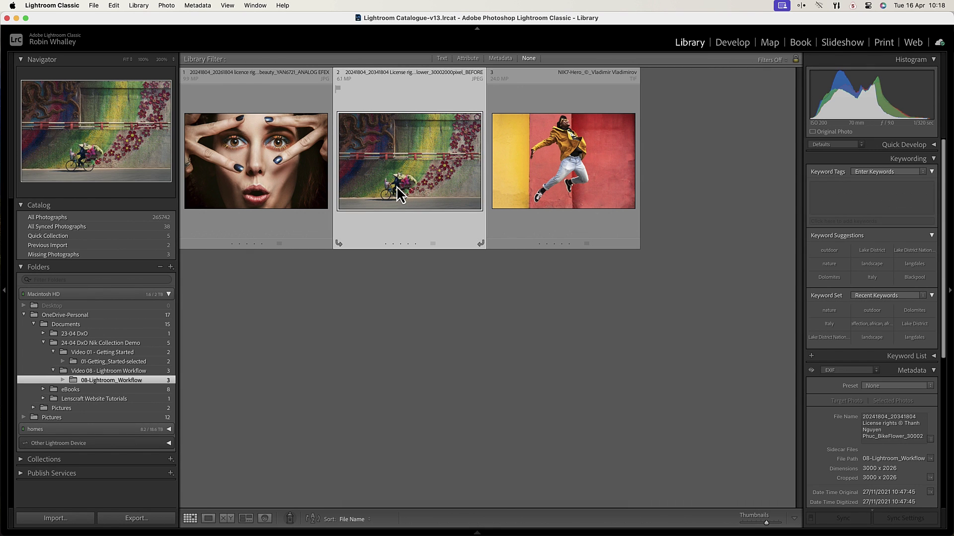
left_click(166, 6)
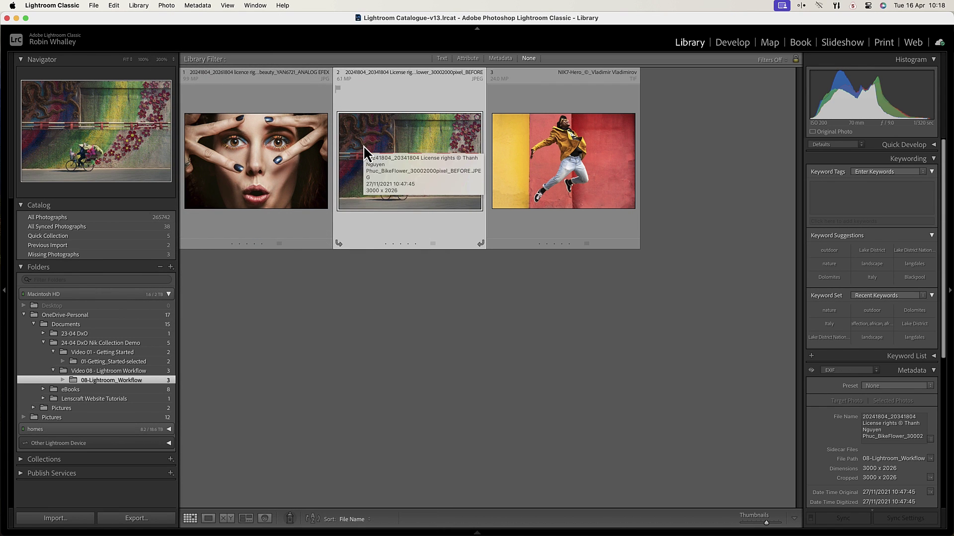
- Send an edit copy of the bike-mural photo to Nik 7 Analog Efex
right_click(363, 145)
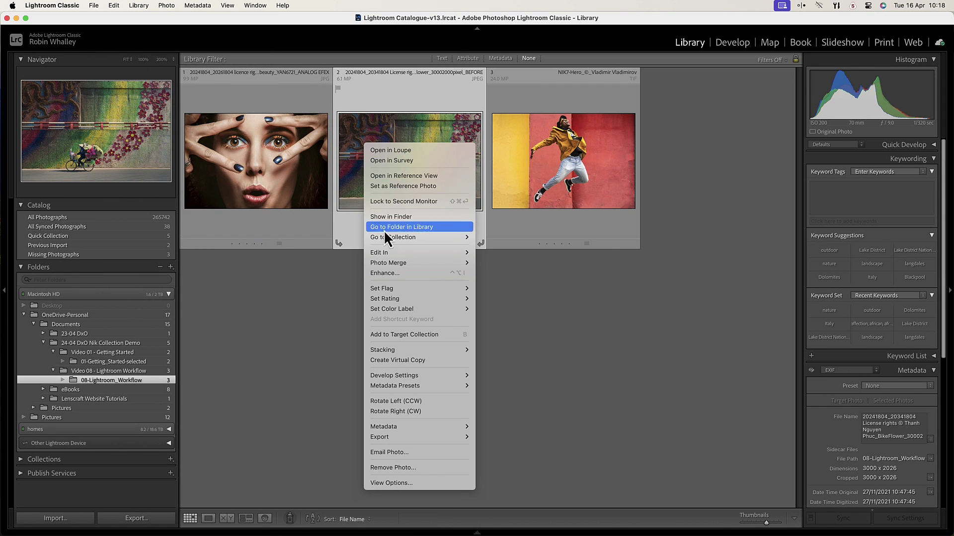
mouse_move(380, 253)
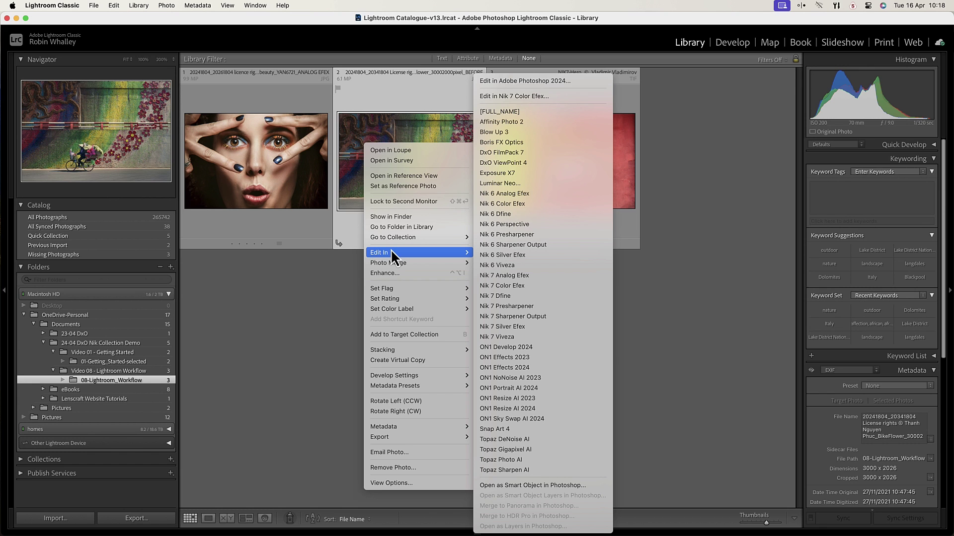
left_click(504, 279)
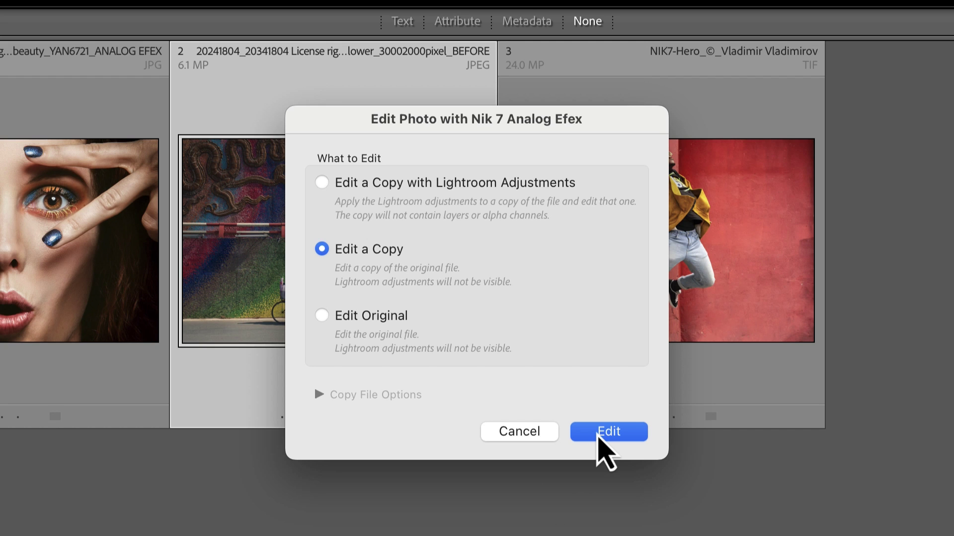
left_click(599, 438)
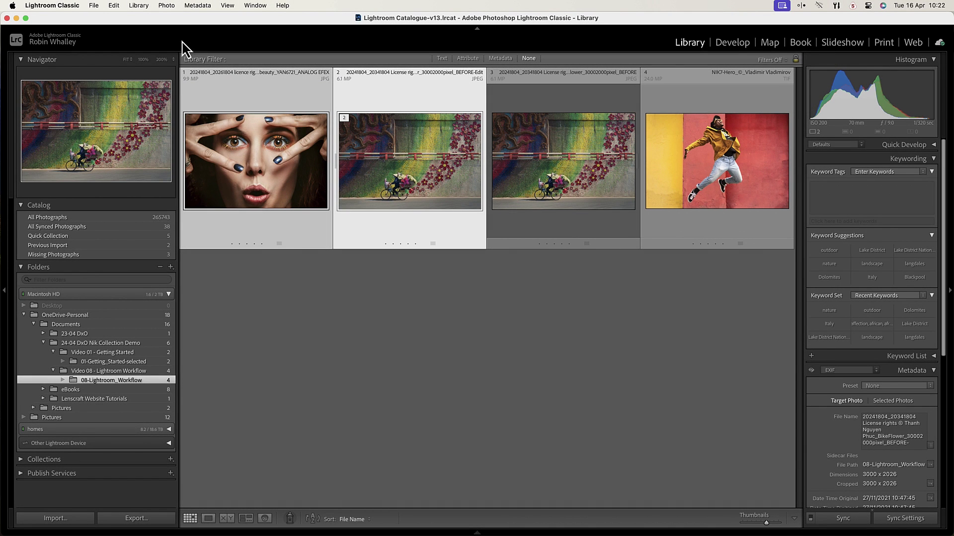
- Send copies of the selected portrait and bike-mural edit to Nik 7 Color Efex
left_click(173, 5)
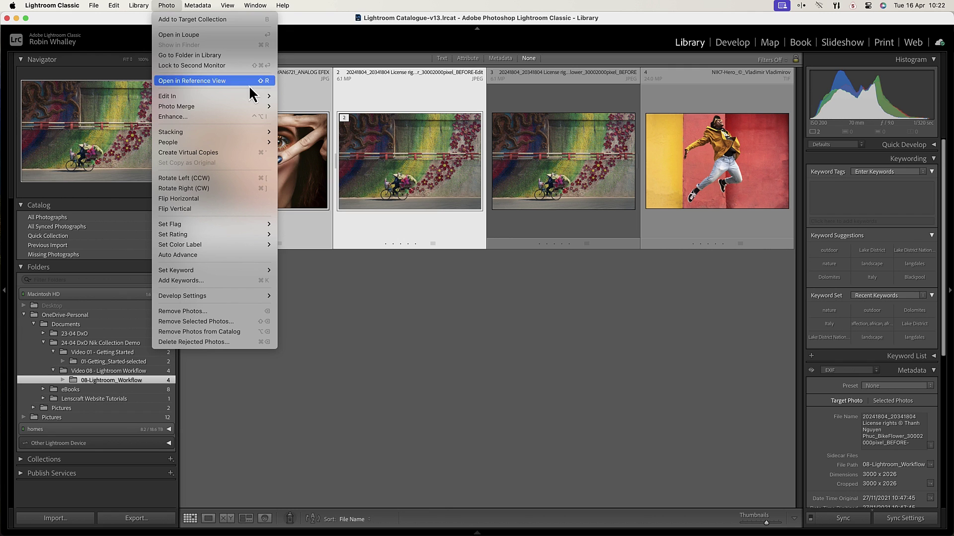
mouse_move(212, 96)
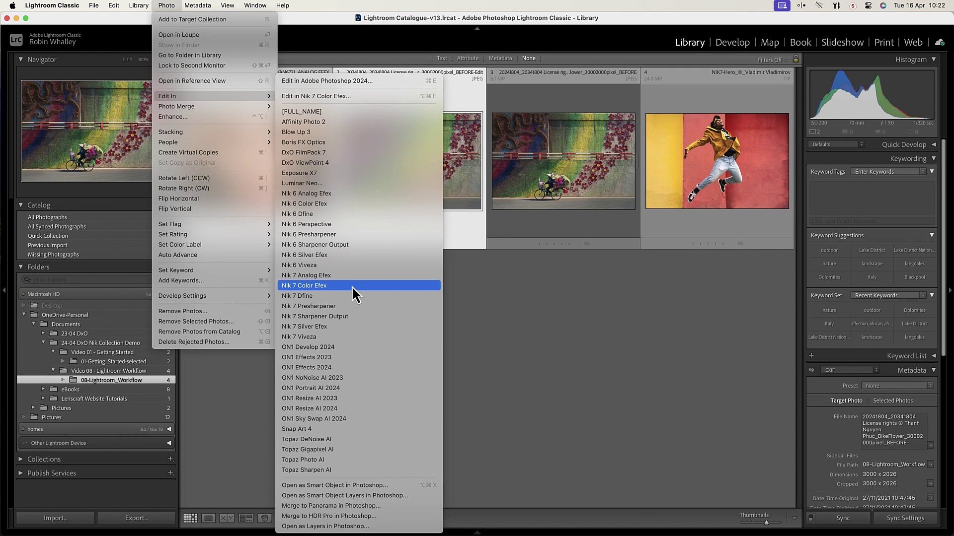
left_click(352, 287)
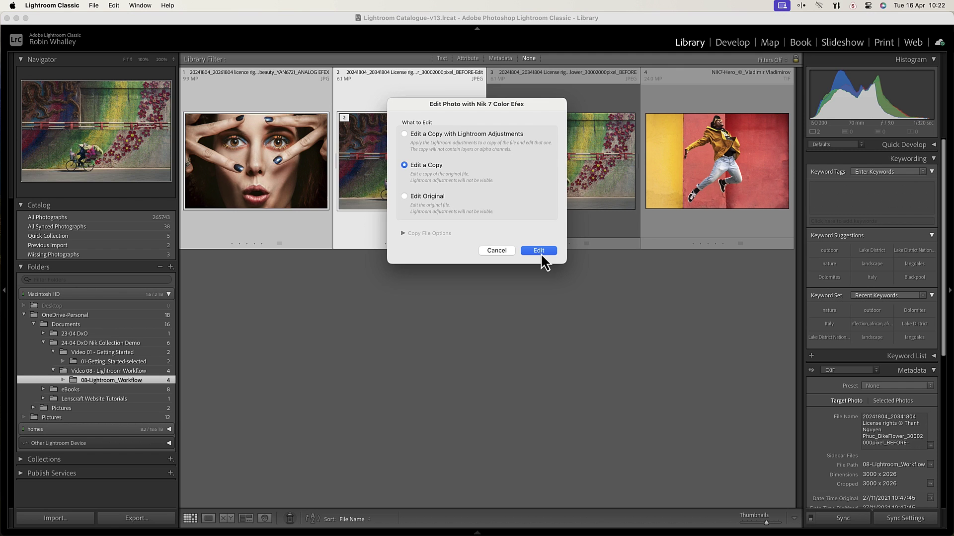
left_click(542, 254)
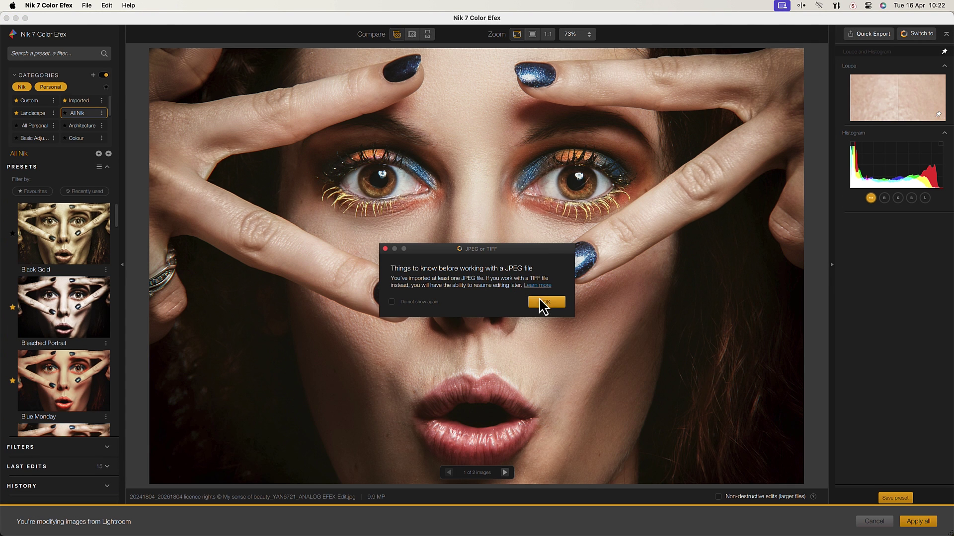
- Apply the Soft Muted favourite preset to the portrait, then advance to the bike mural
left_click(539, 301)
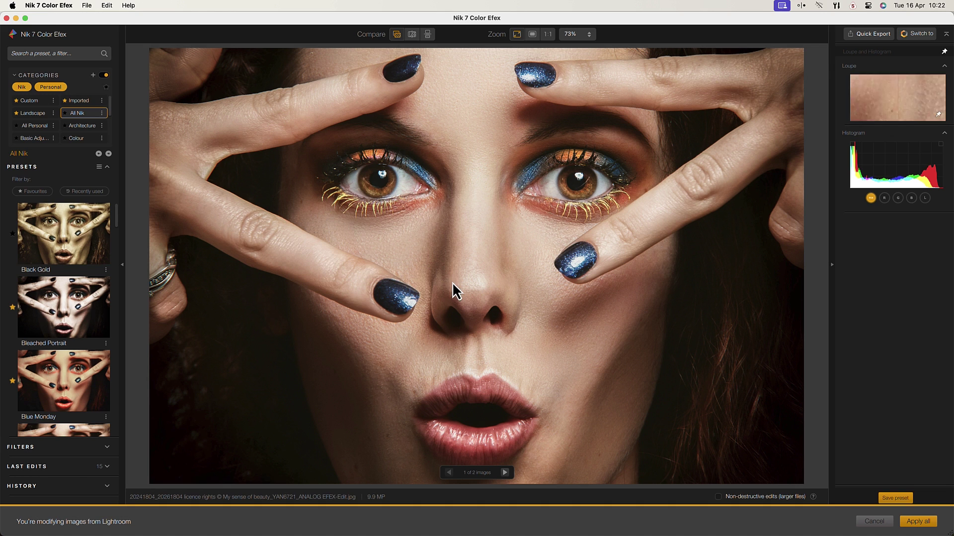
left_click(42, 194)
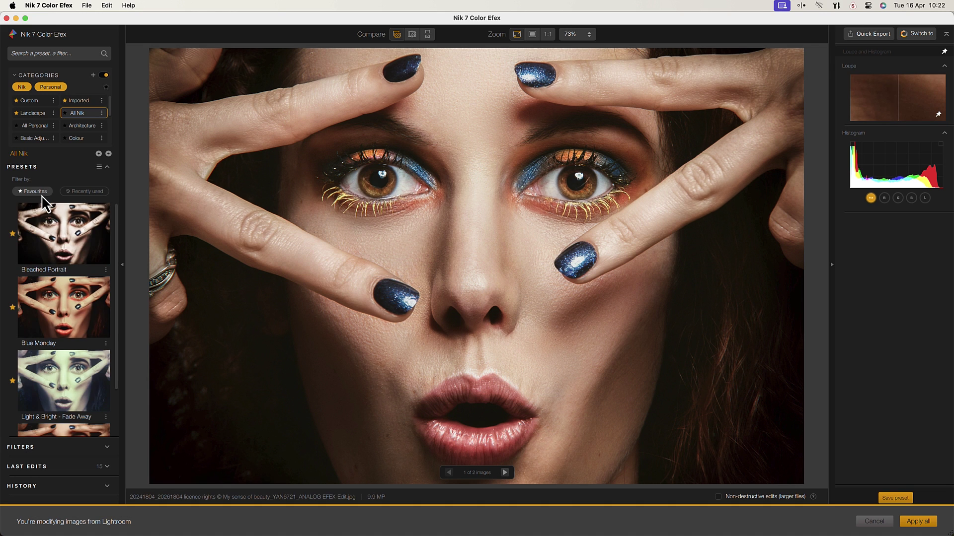
scroll(72, 277, "down", 3)
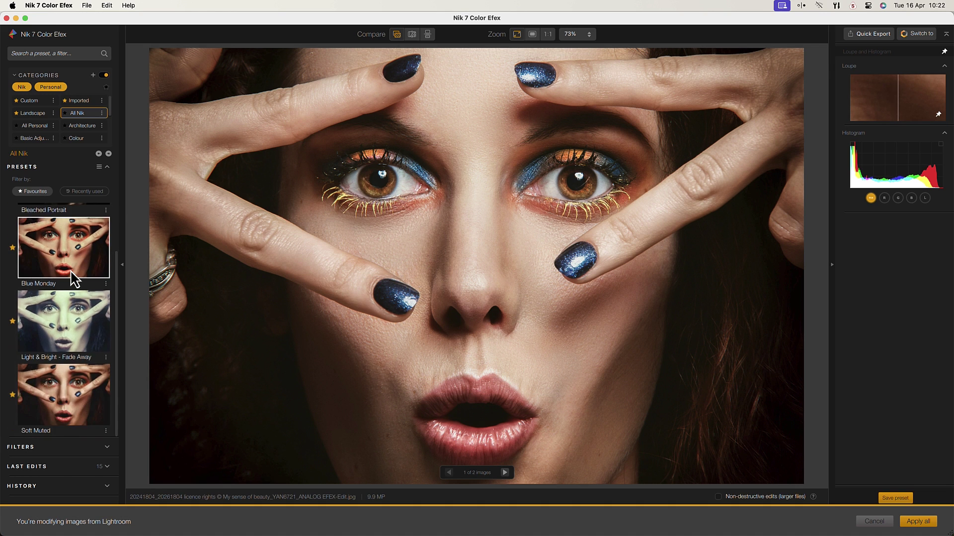
left_click(65, 395)
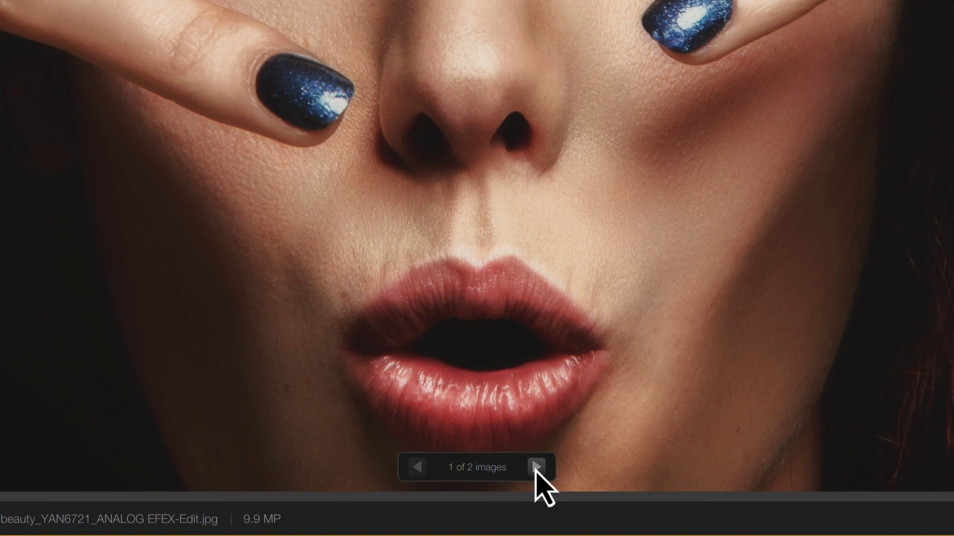
left_click(535, 468)
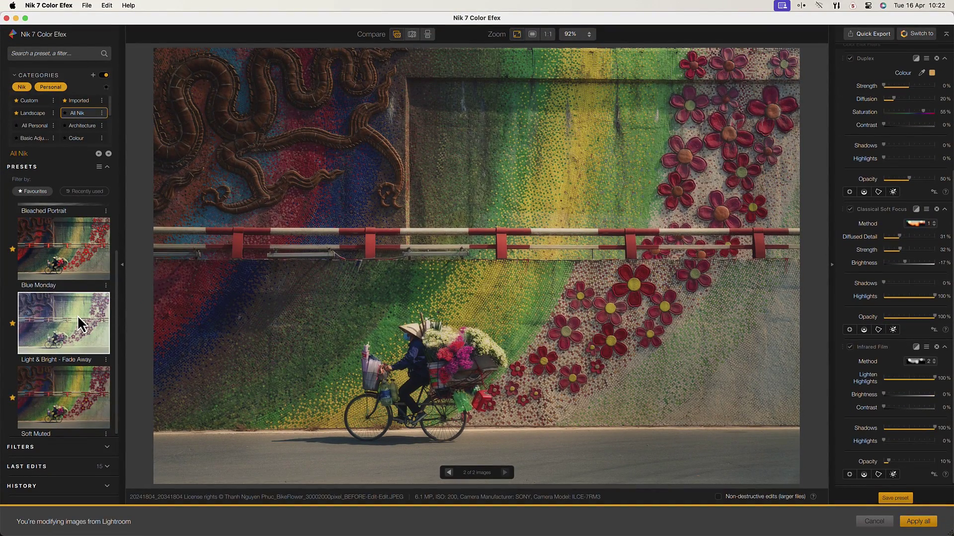
- Give the bike mural the Light & Bright - Fade Away preset, review both images, and apply all
left_click(77, 315)
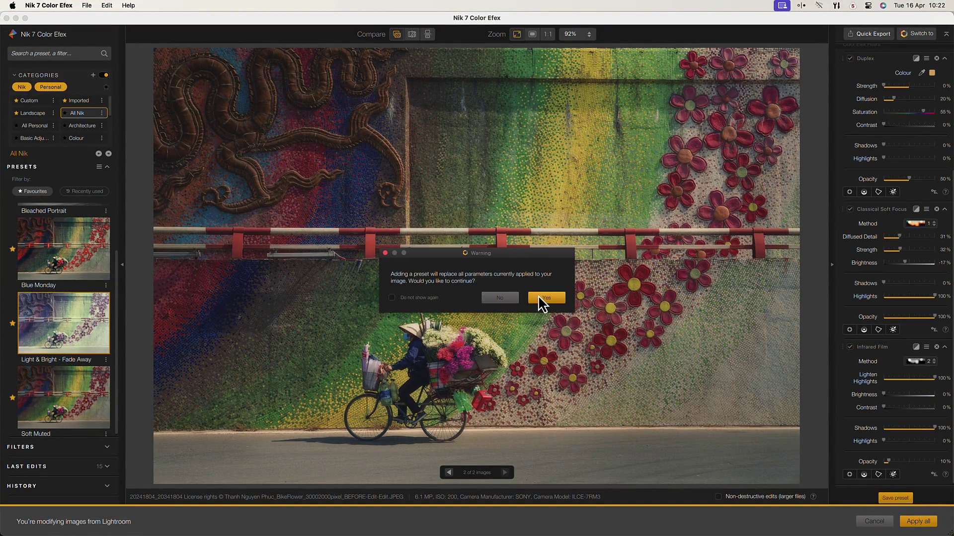
left_click(538, 296)
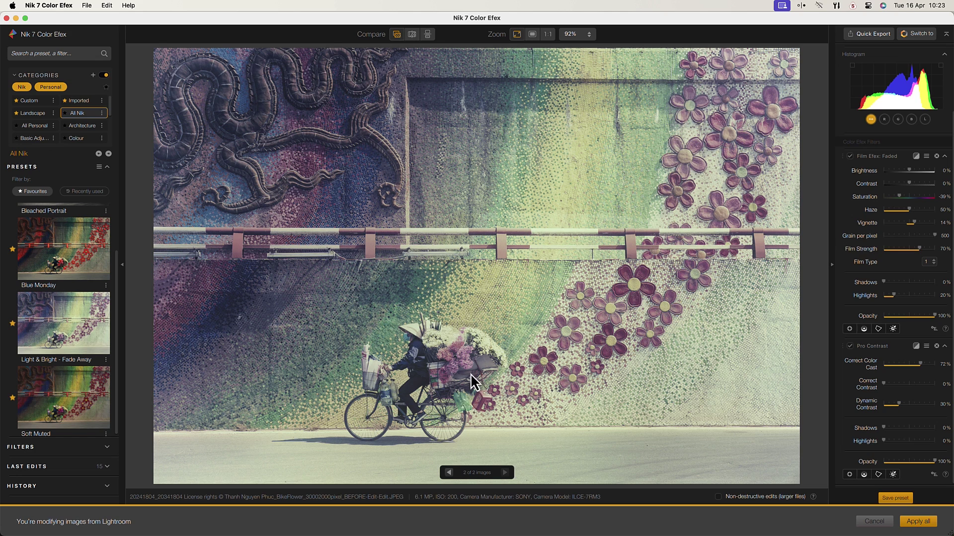
left_click(449, 473)
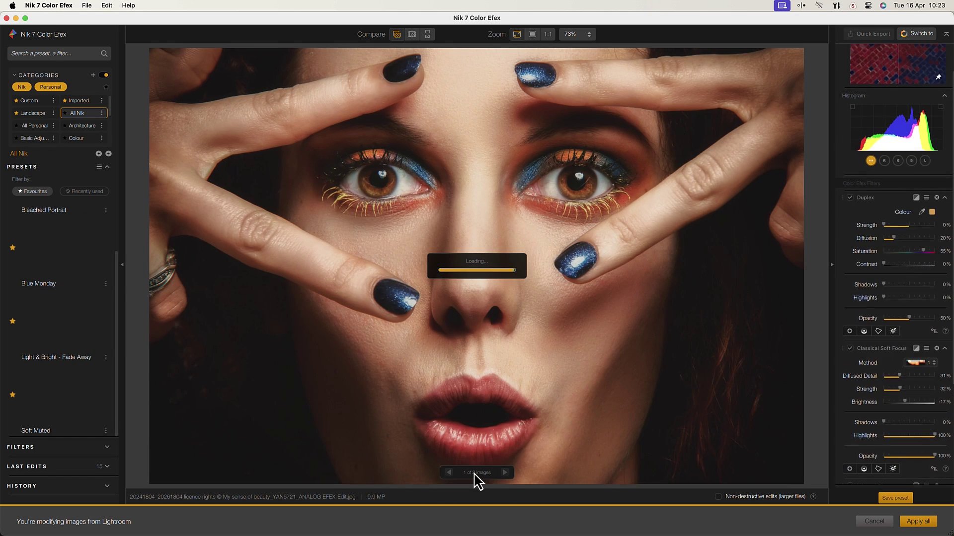
left_click(504, 472)
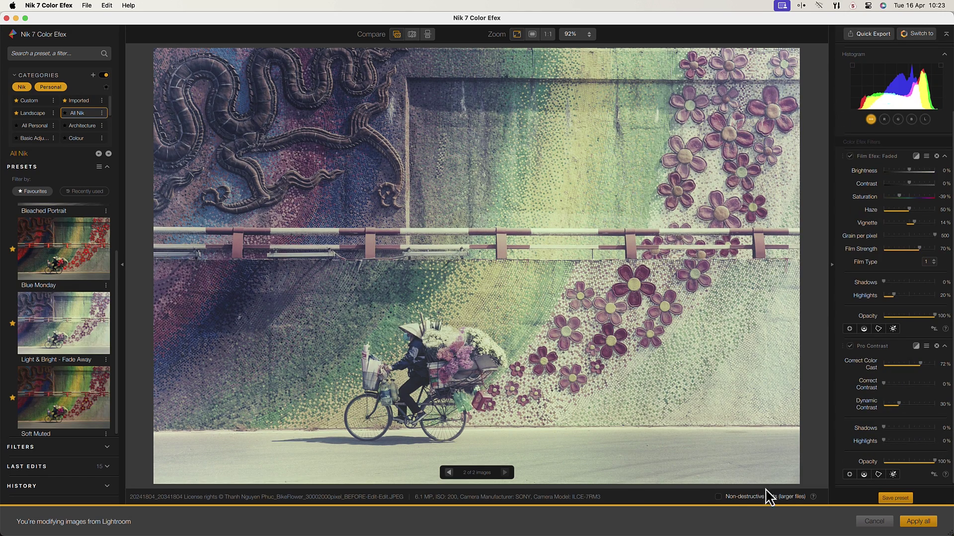
left_click(918, 522)
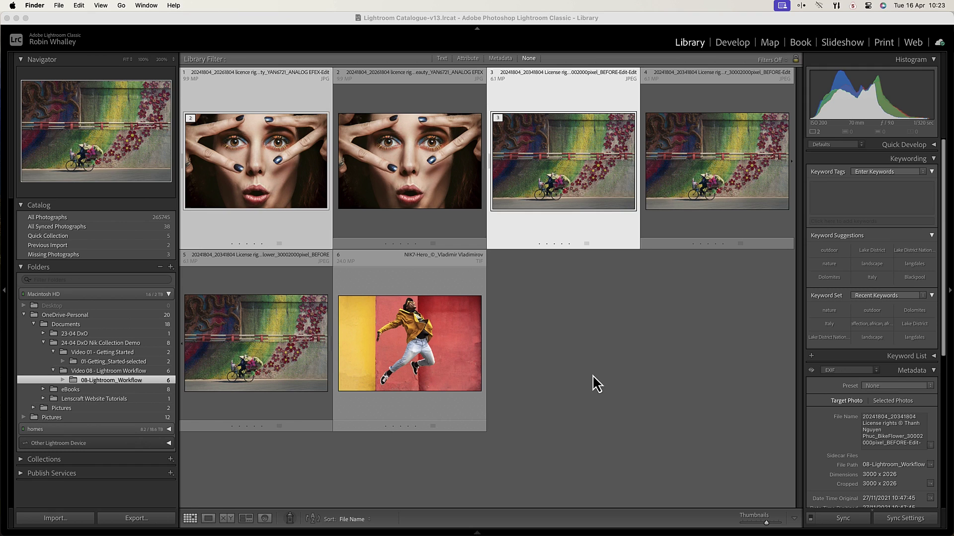
- Select only the jumping-man photo and choose Edit In > Nik 7 Color Efex
left_click(557, 388)
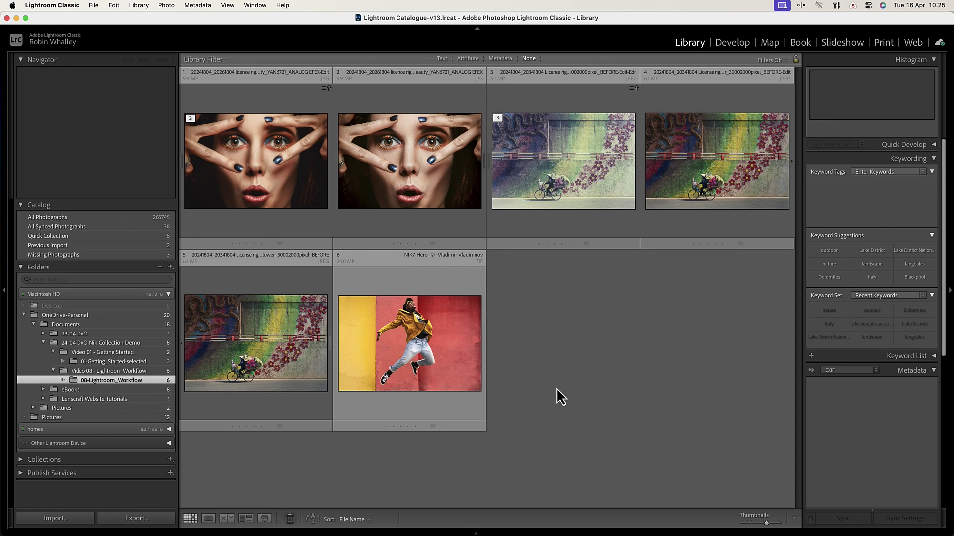
left_click(450, 368)
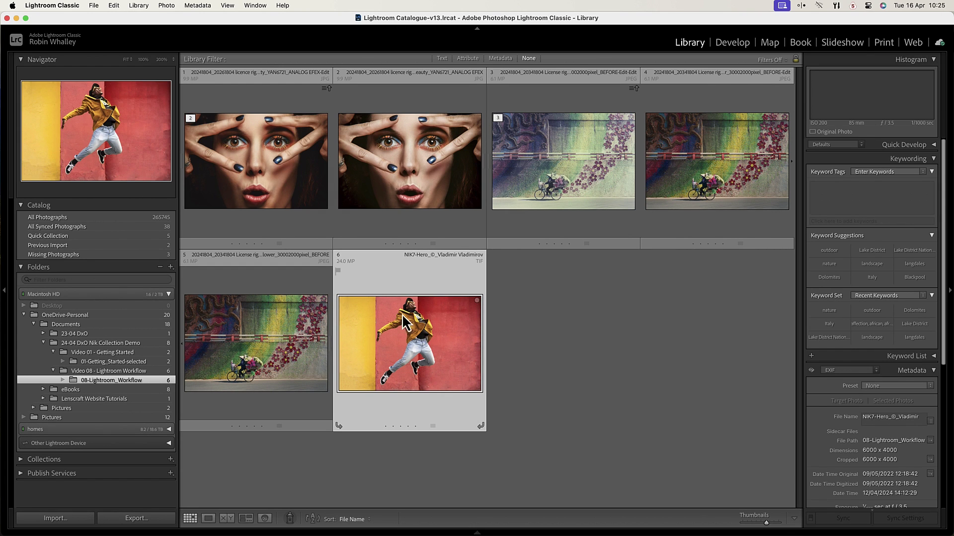
left_click(166, 7)
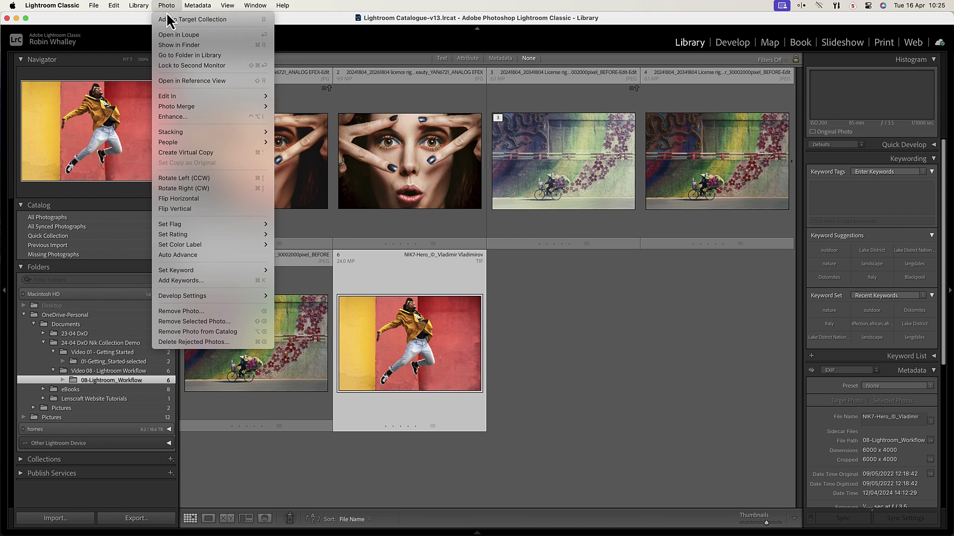
mouse_move(167, 96)
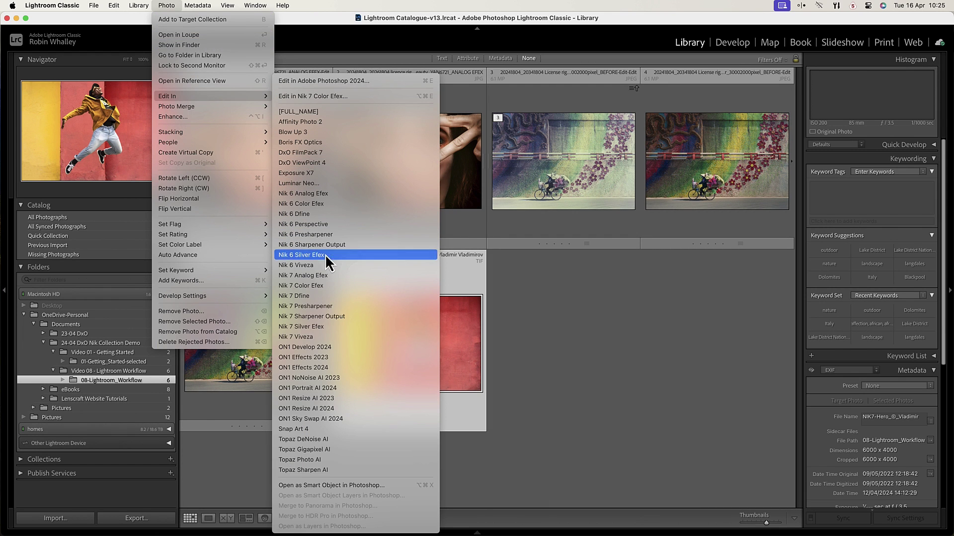
left_click(326, 286)
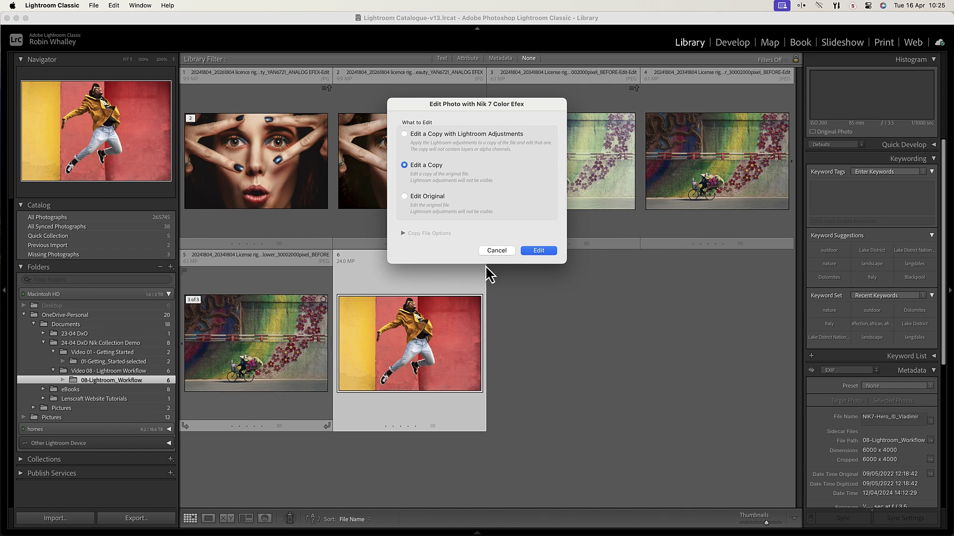
- Edit a copy of the jumping-man photo with non-destructive edits enabled and apply it
left_click(542, 254)
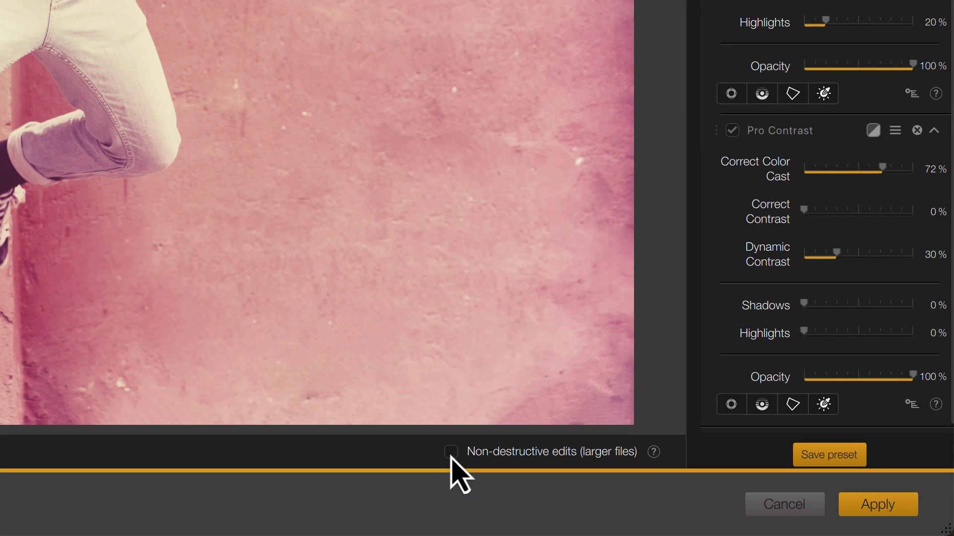
left_click(450, 455)
left_click(856, 503)
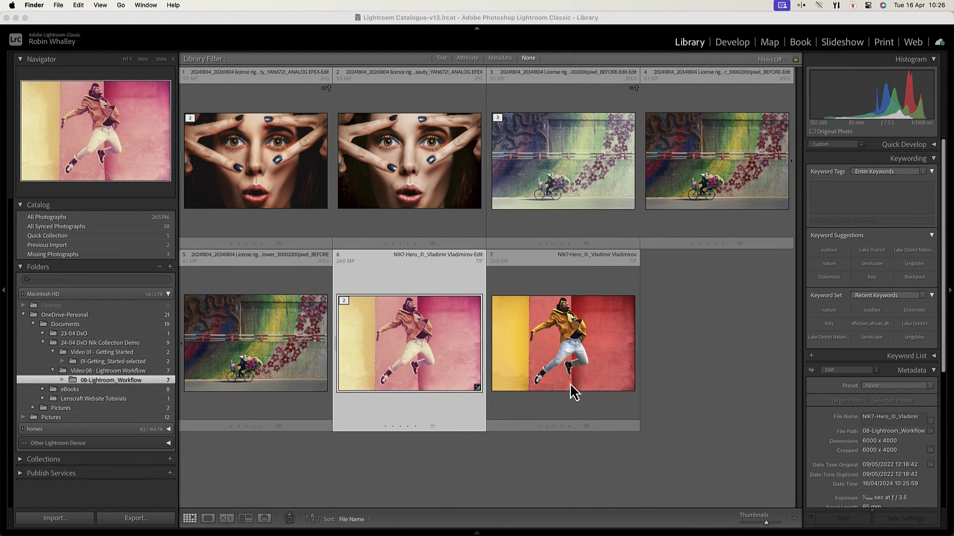
- Reopen the edited jumping-man TIF in Nik 7 Color Efex with Edit Original
right_click(396, 305)
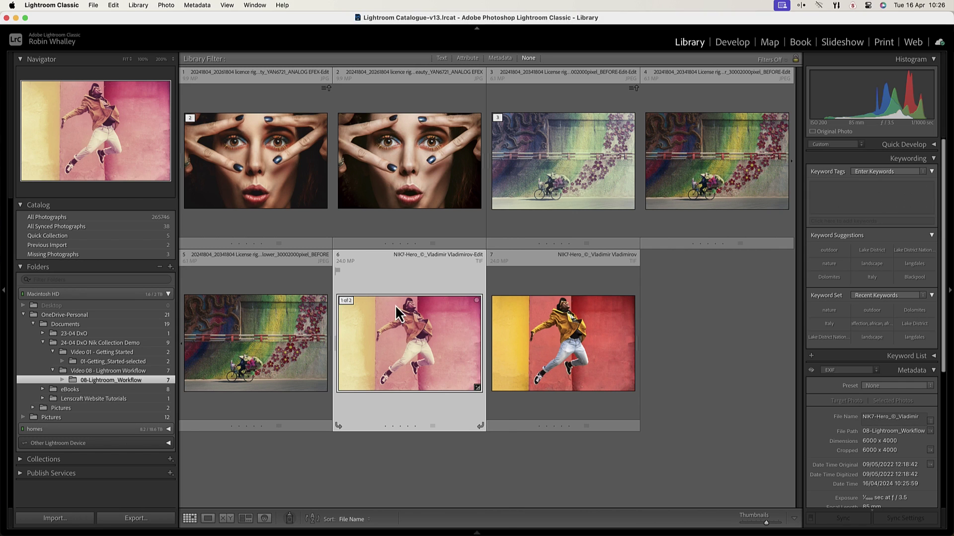
mouse_move(411, 296)
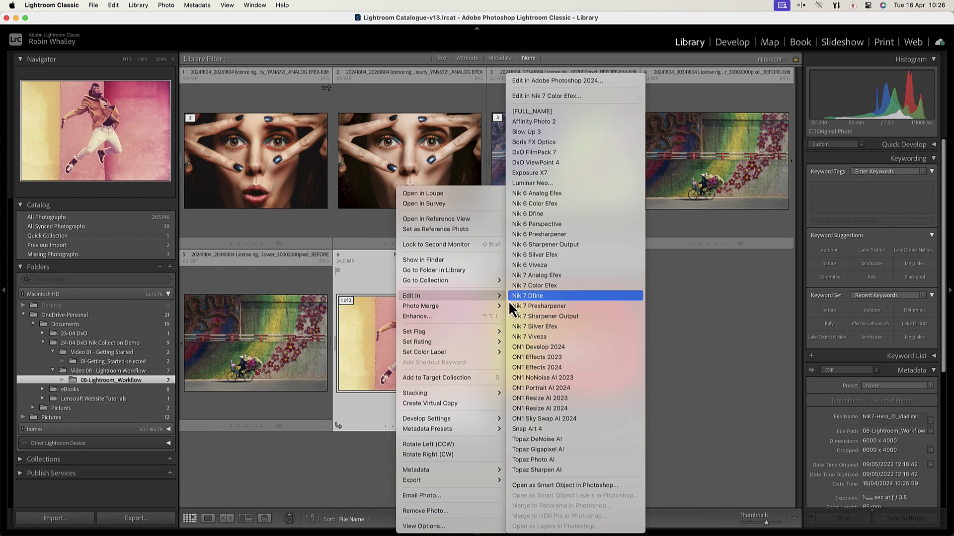
left_click(550, 286)
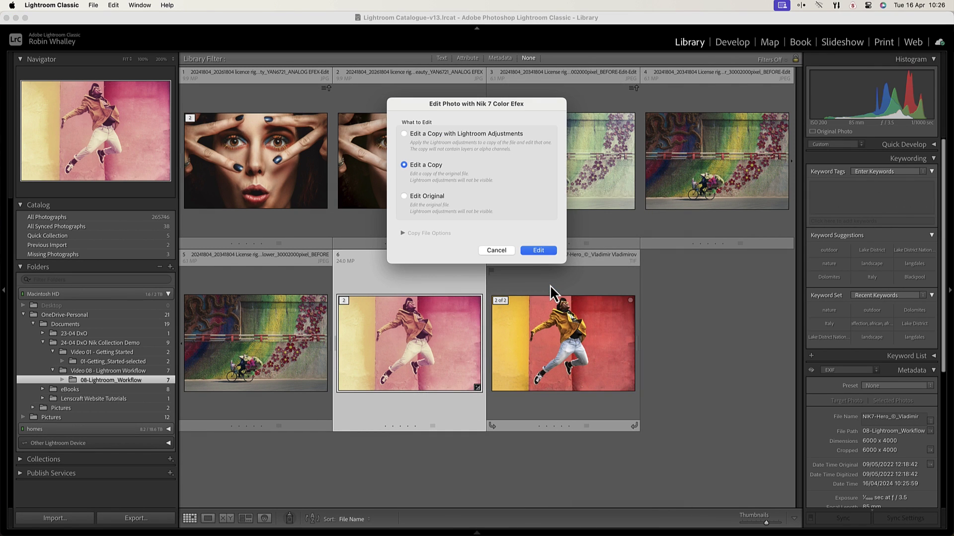
left_click(404, 197)
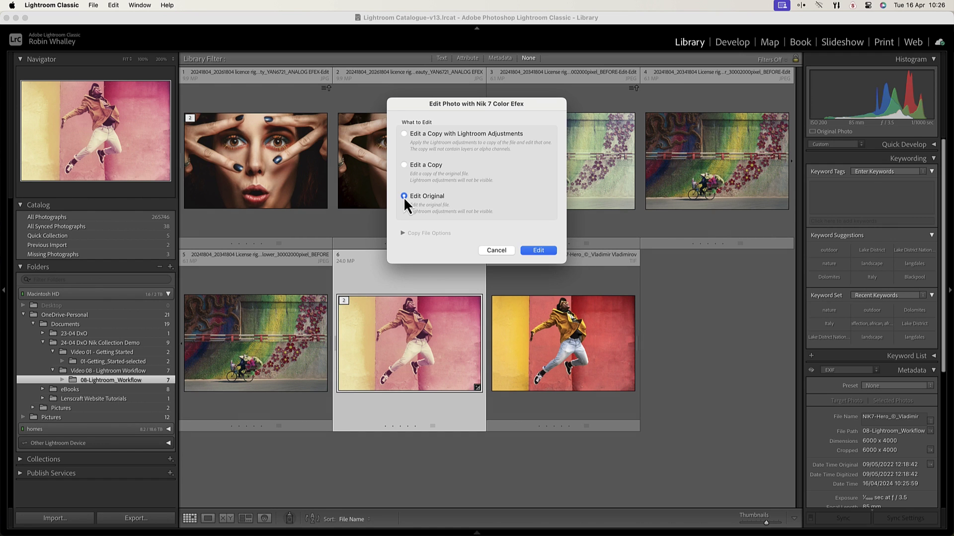
left_click(539, 251)
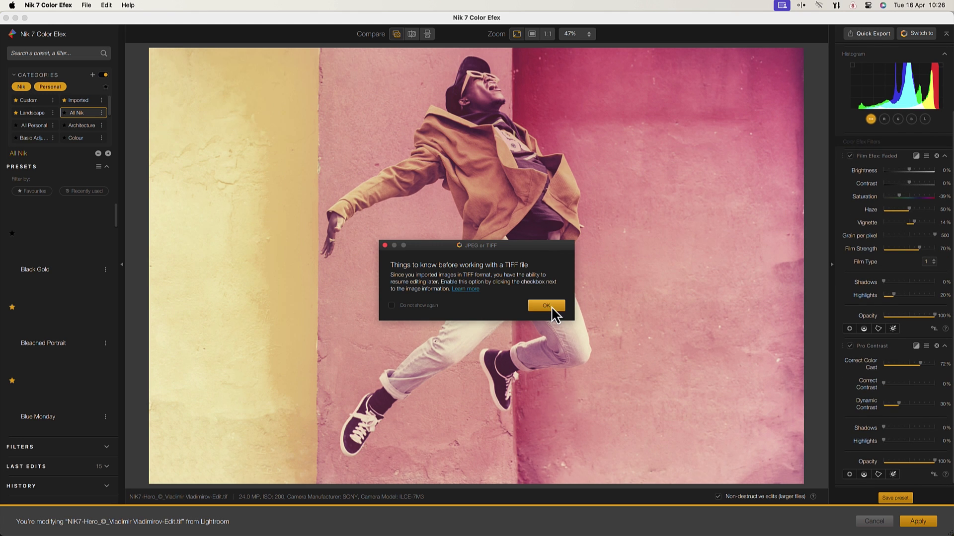
- Replace the TIF's faded filters with the Bleached Portrait preset and apply it
left_click(551, 306)
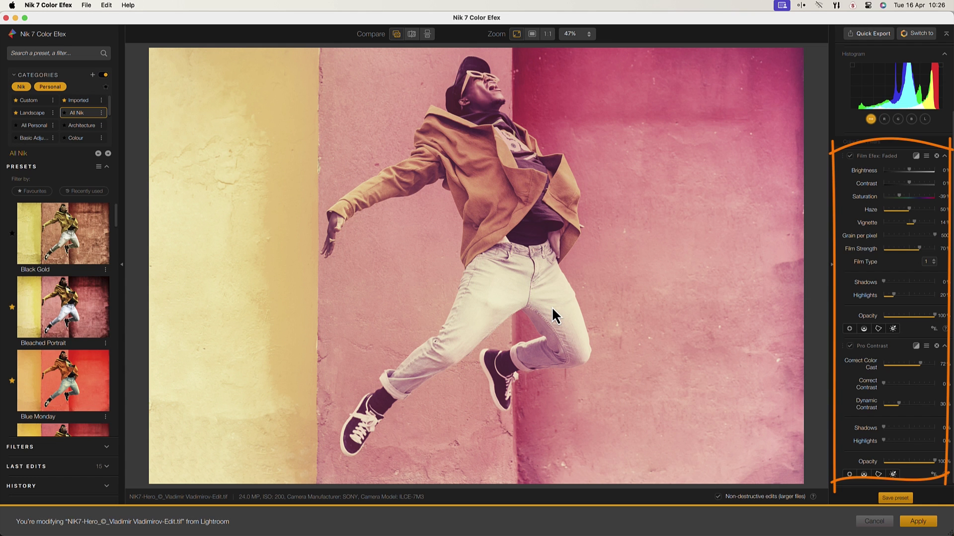
left_click(76, 296)
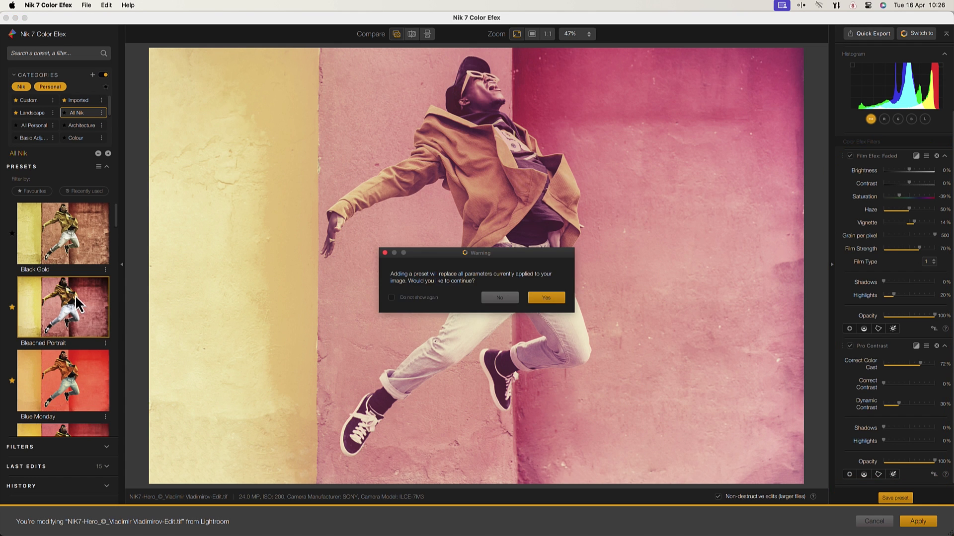
left_click(547, 299)
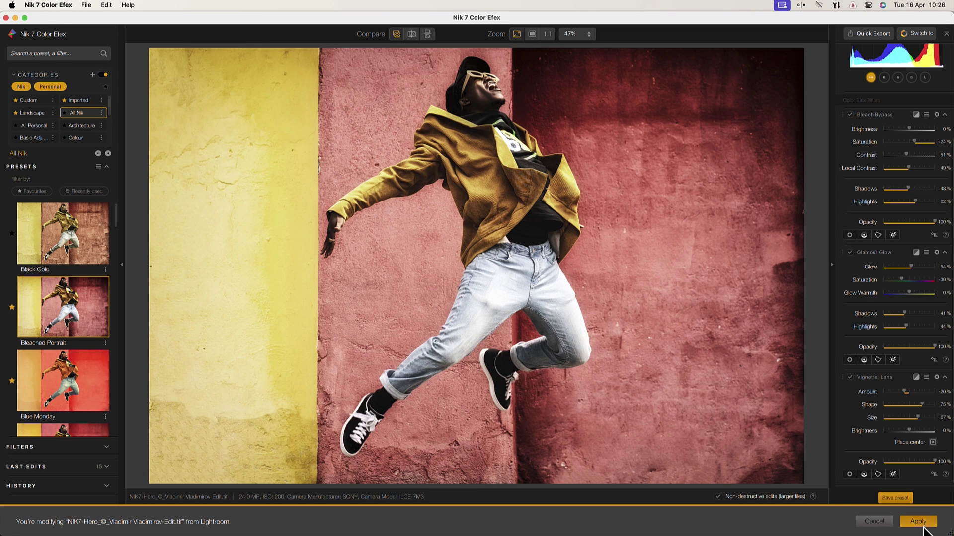
left_click(922, 525)
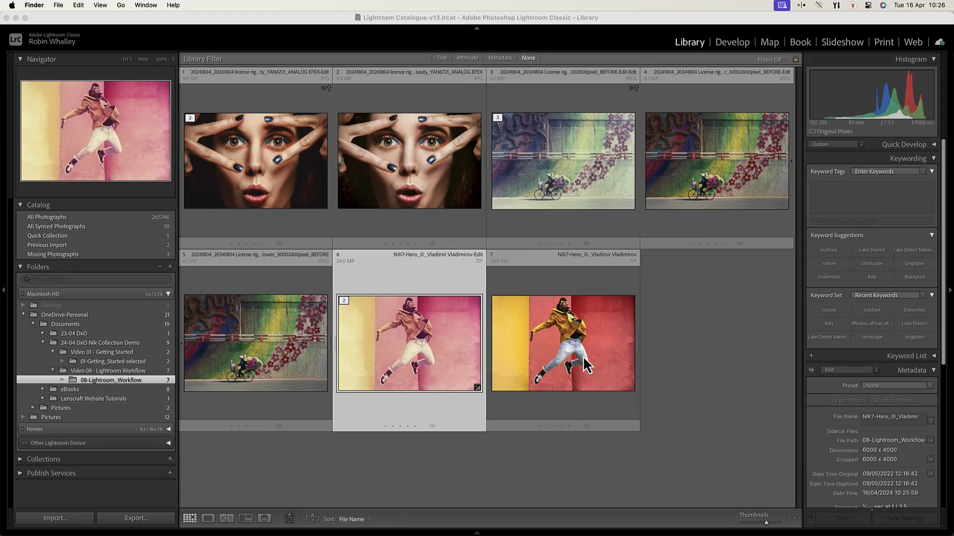
- Copy the jumping-man TIF's Color Efex settings with Nik Collection 7 Copy and Apply Parameters
left_click(398, 381)
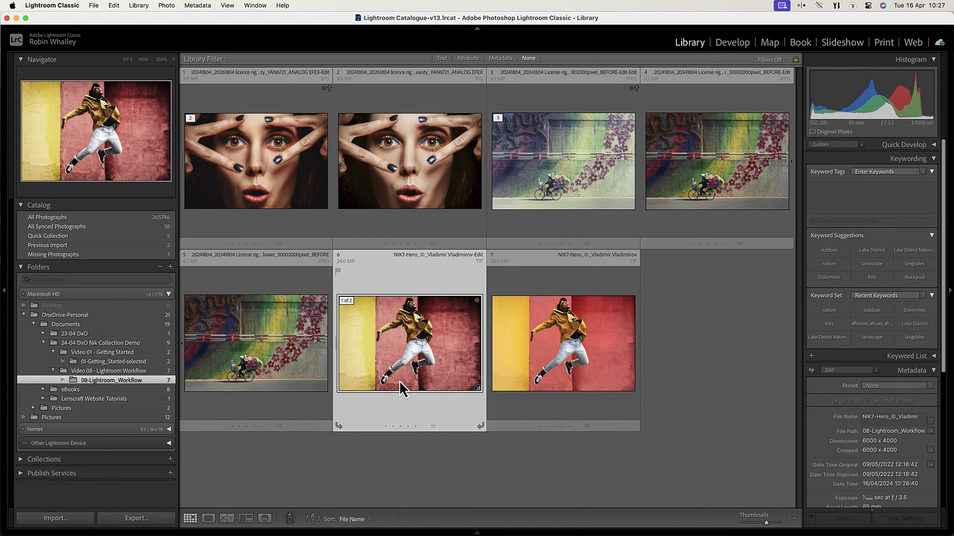
right_click(407, 350)
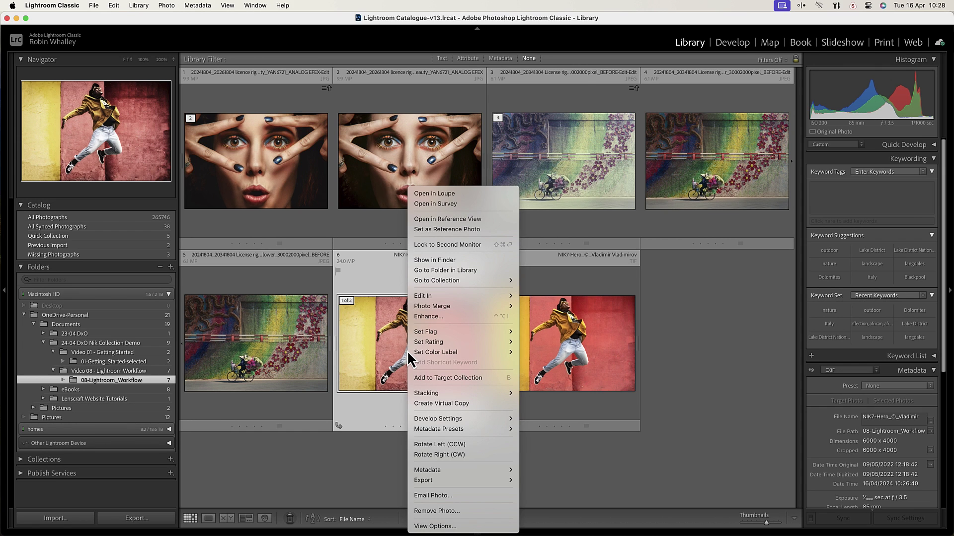
mouse_move(247, 441)
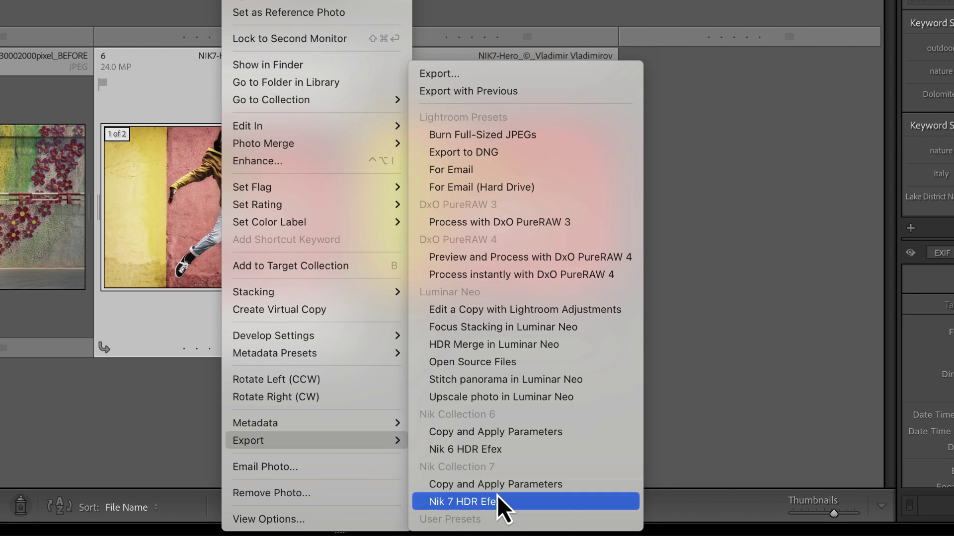
left_click(521, 485)
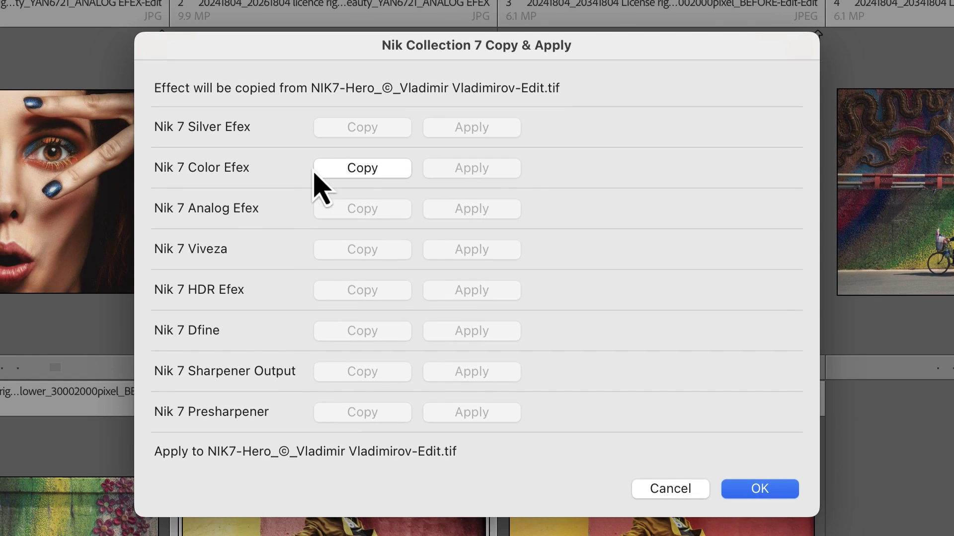
left_click(347, 173)
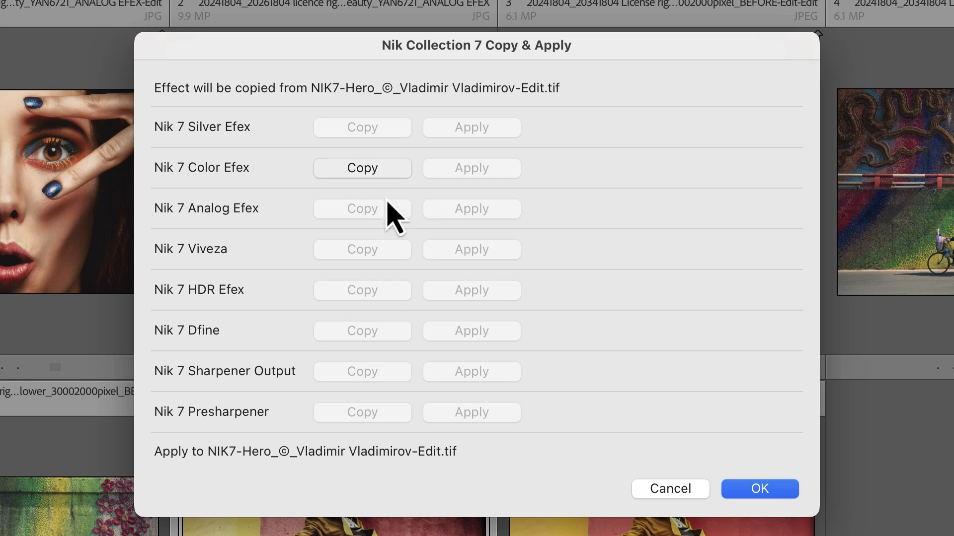
left_click(760, 490)
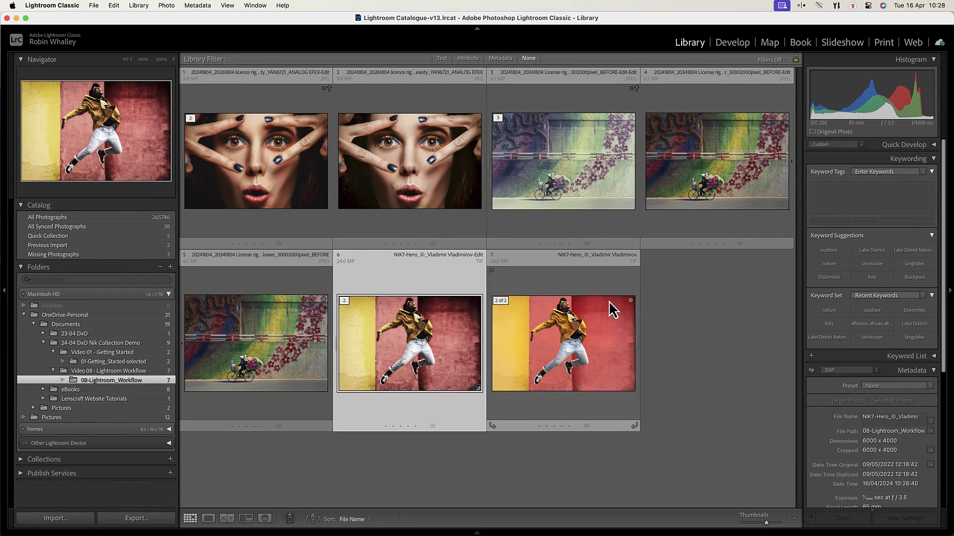
- Apply the copied bleached Color Efex settings to the portrait and bike-mural photos as edited copies
left_click(270, 173)
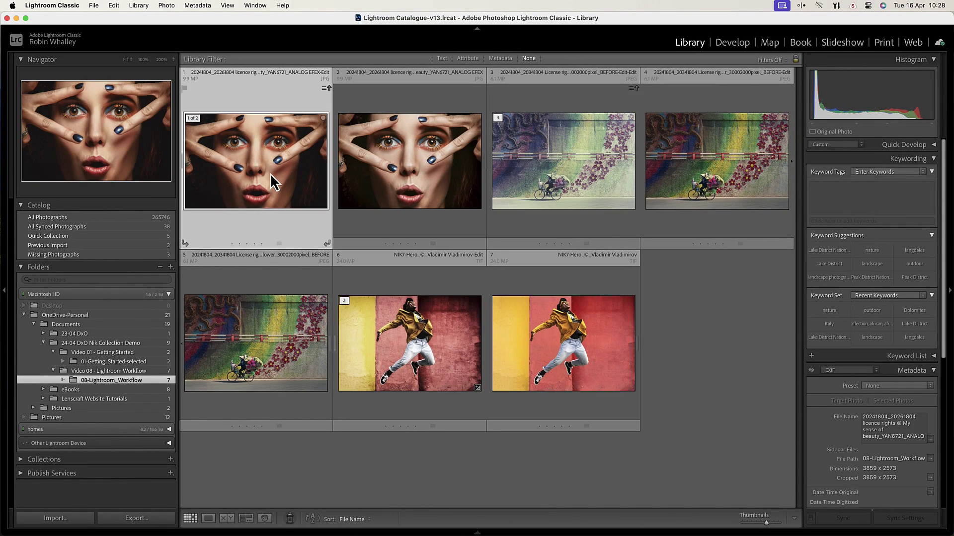
left_click(521, 179, "super")
right_click(528, 181)
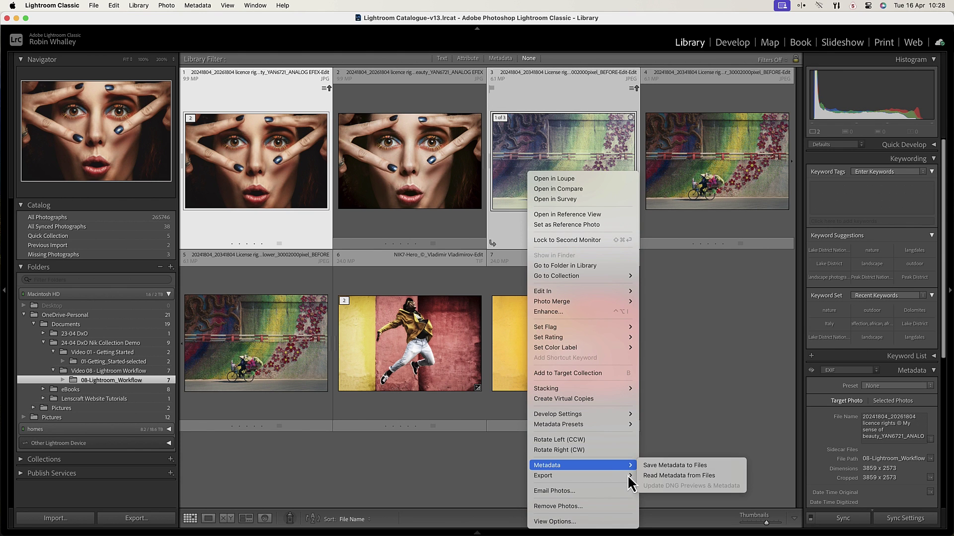
mouse_move(582, 475)
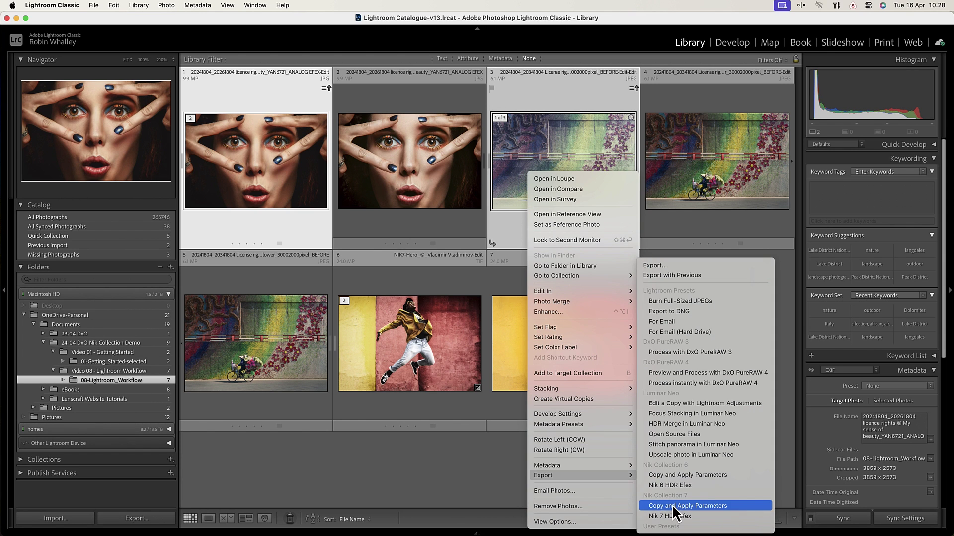
left_click(671, 505)
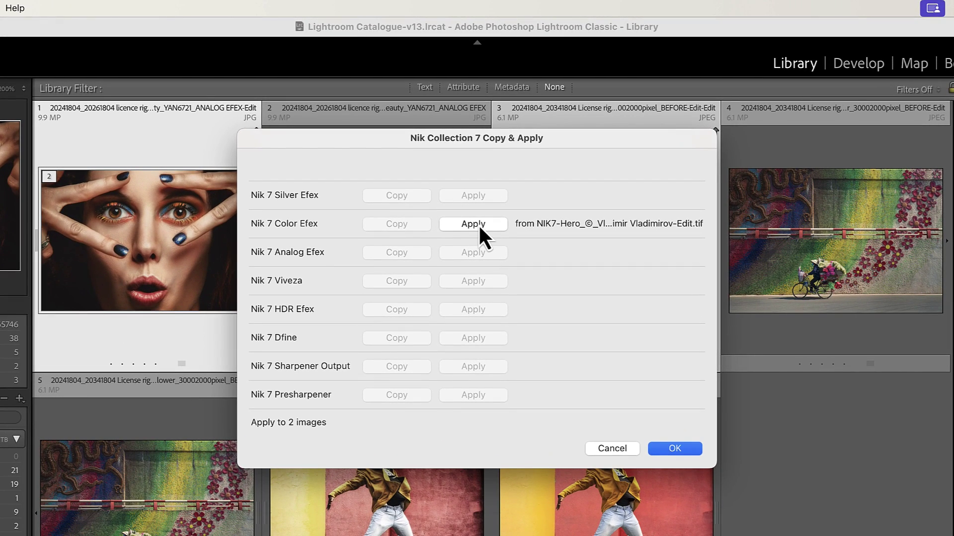
left_click(478, 224)
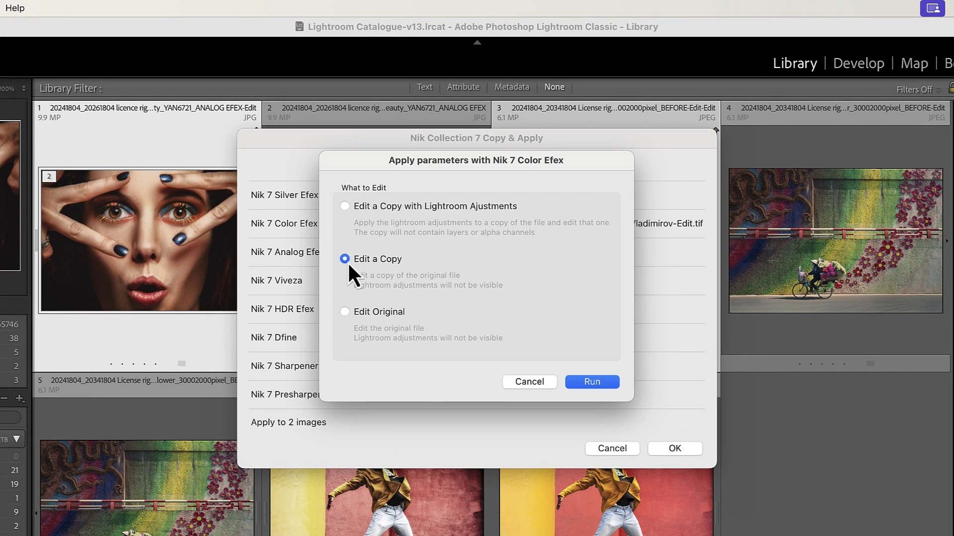
left_click(584, 382)
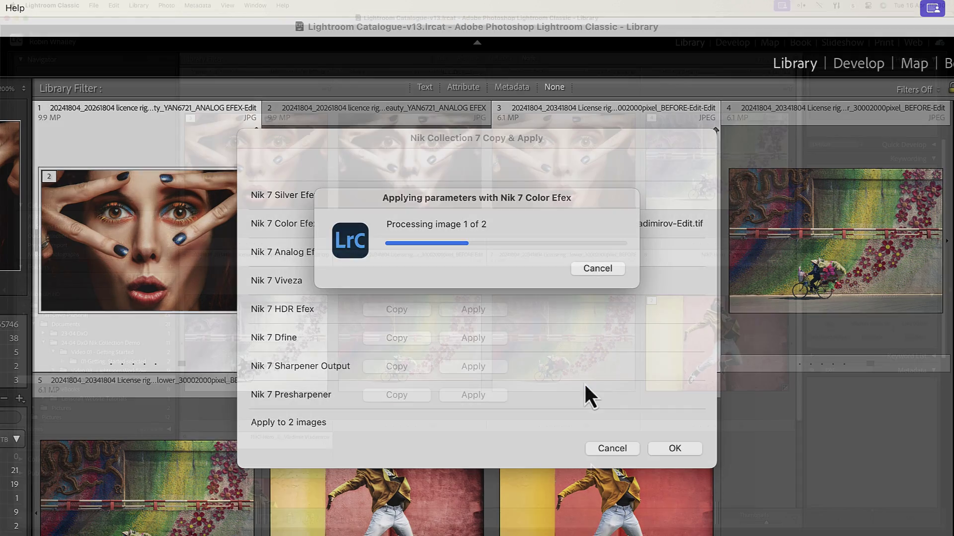